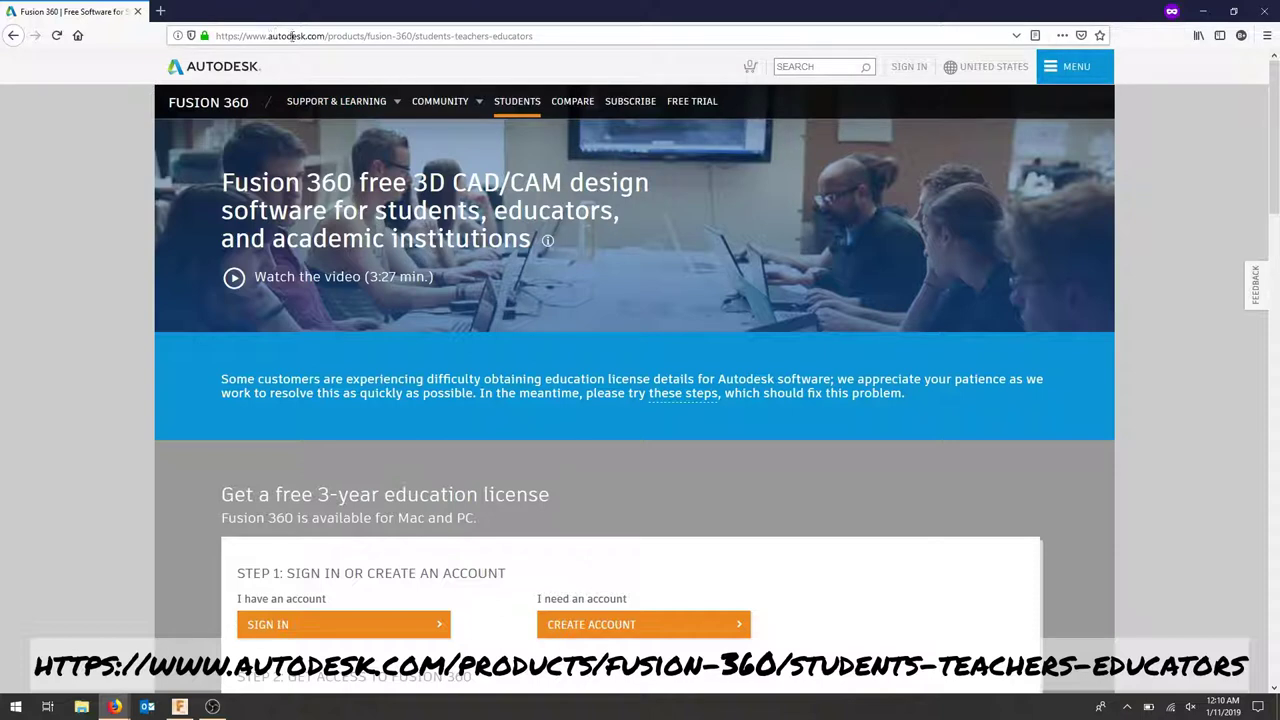
Highlight the students-teachers-educators part of the URL and scroll the education license page
left_click_drag(411, 35, 536, 37)
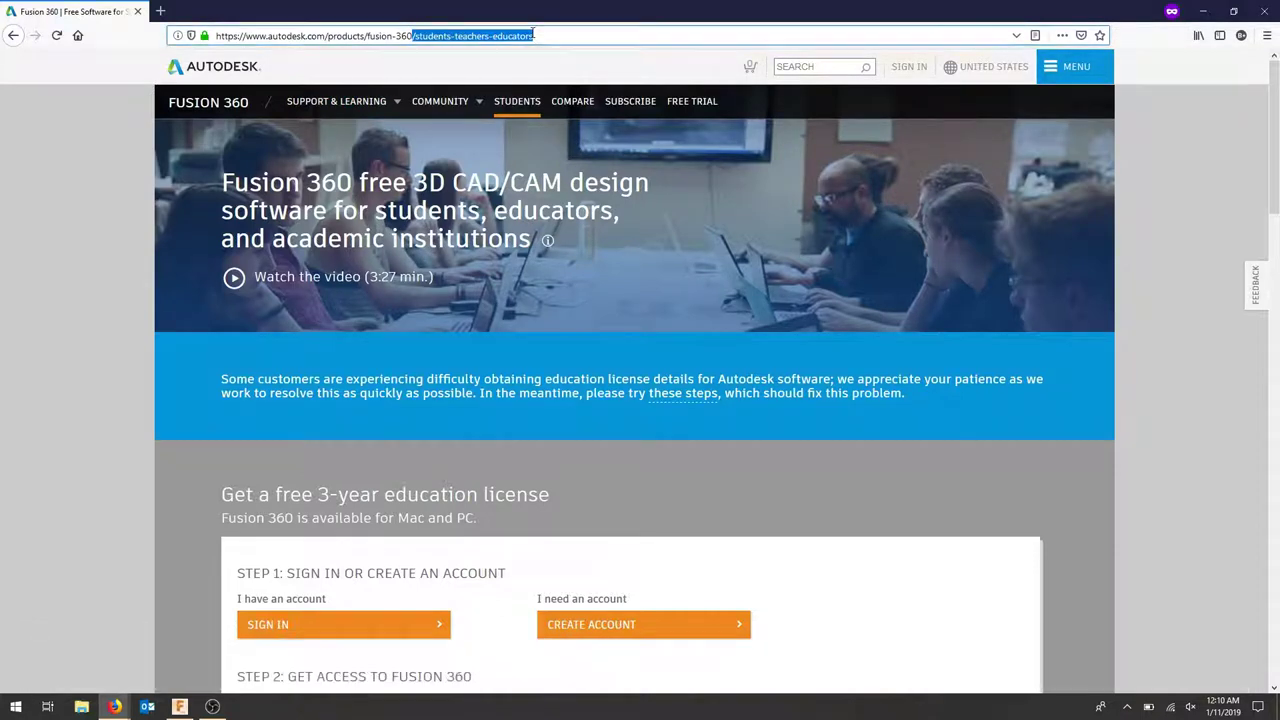
scroll(530, 257, "down", 3)
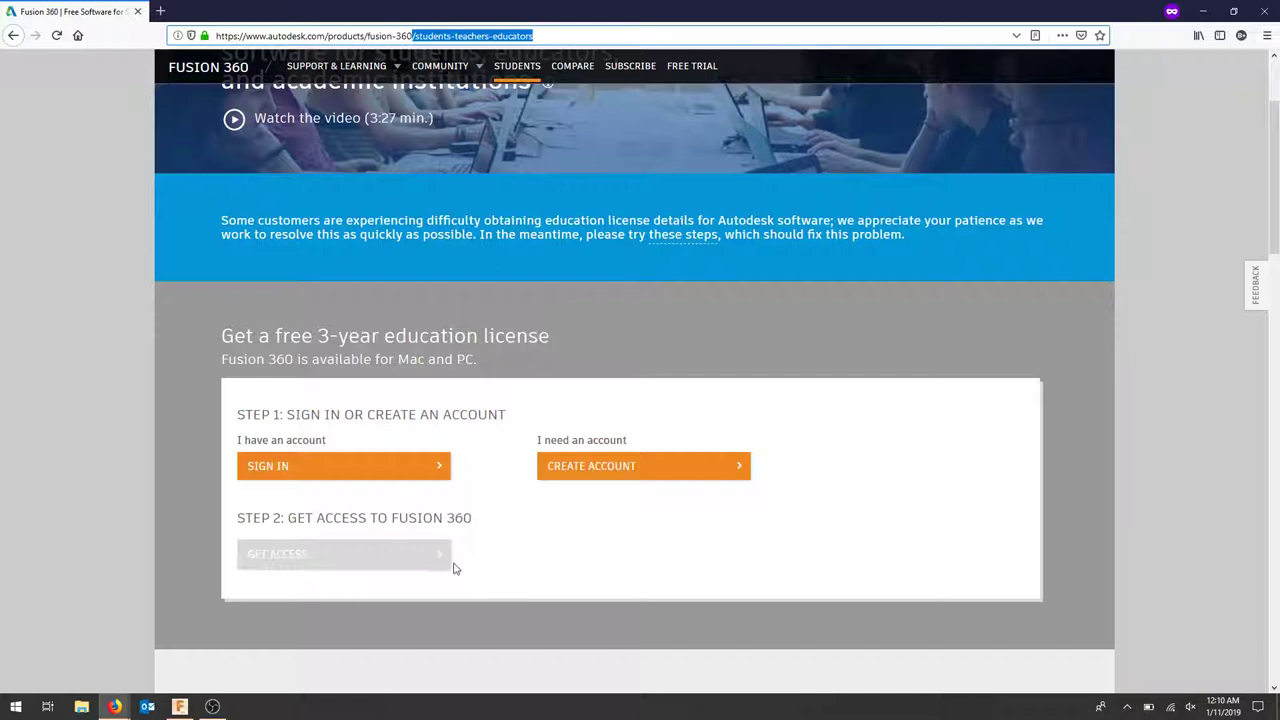
mouse_move(183, 707)
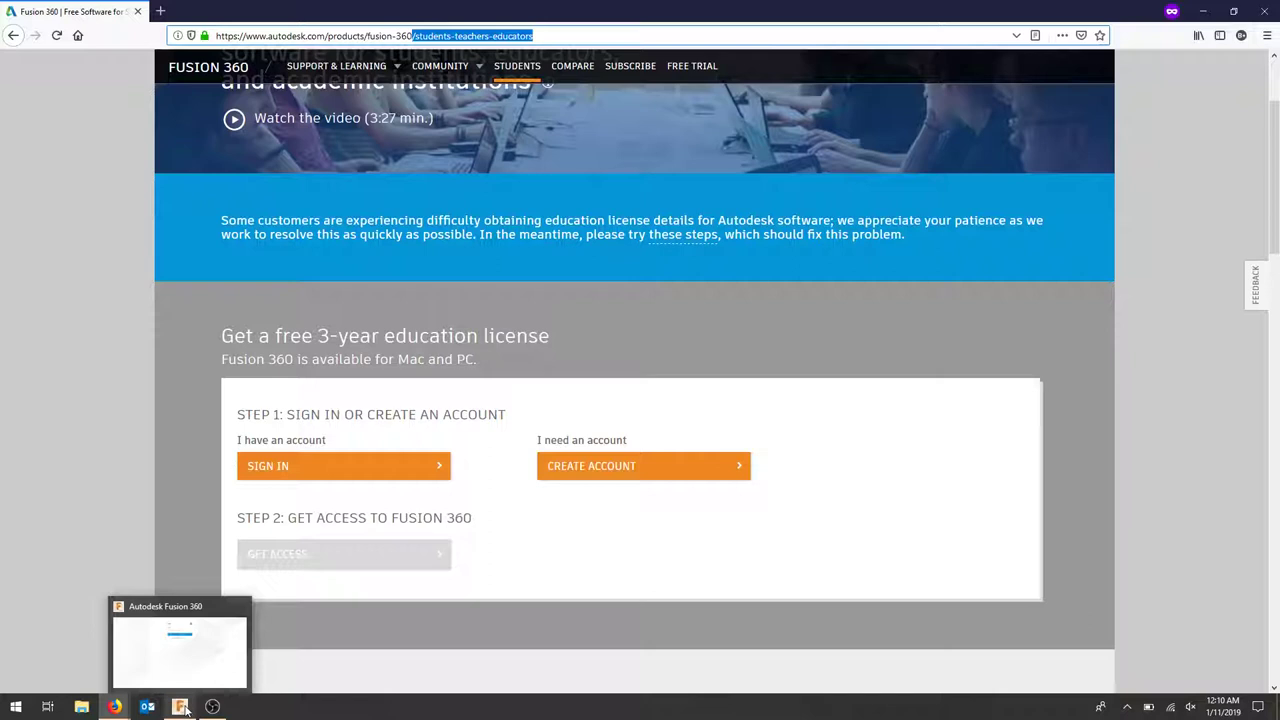
Sign in to Fusion 360 with the account e-mail and password
left_click(183, 707)
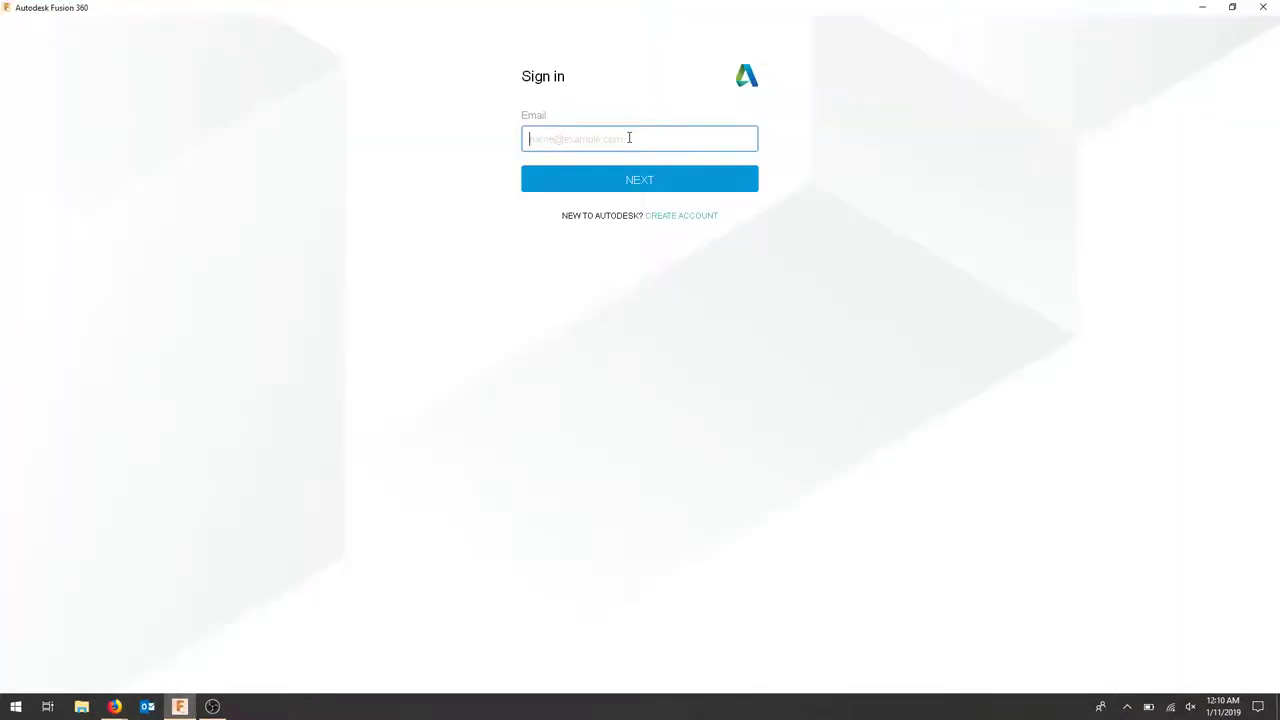
key("Return")
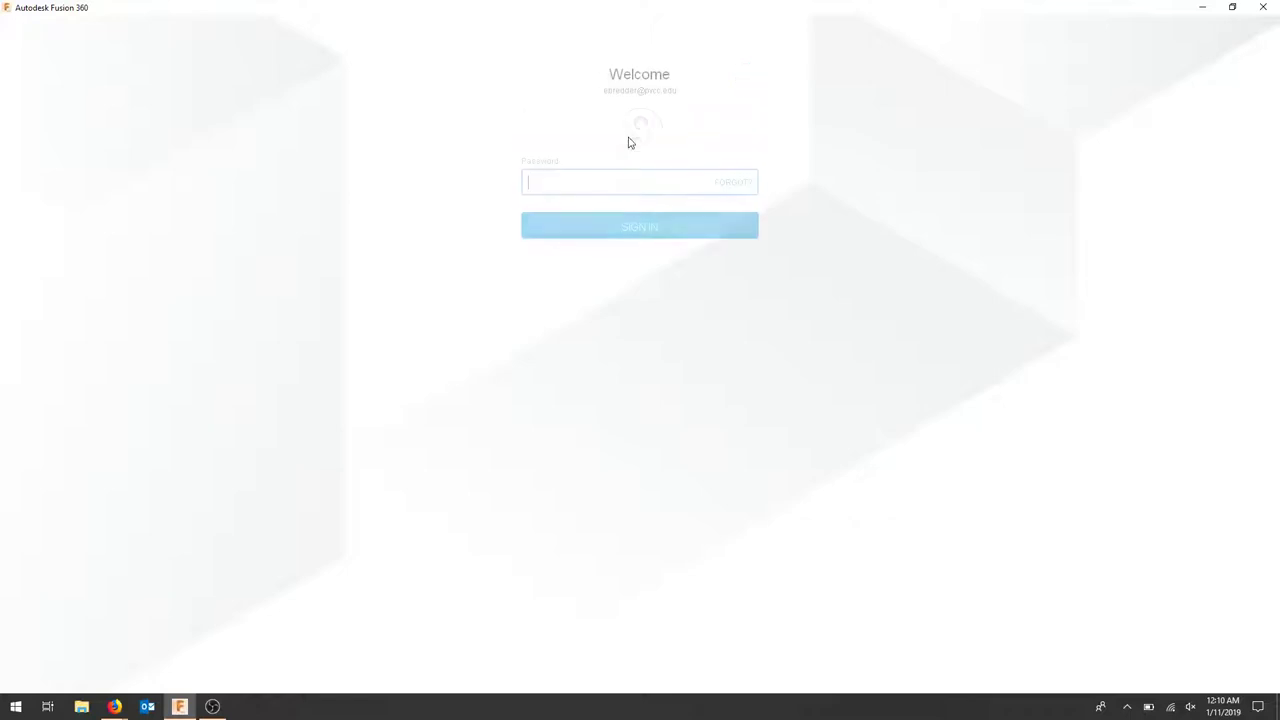
type("*********")
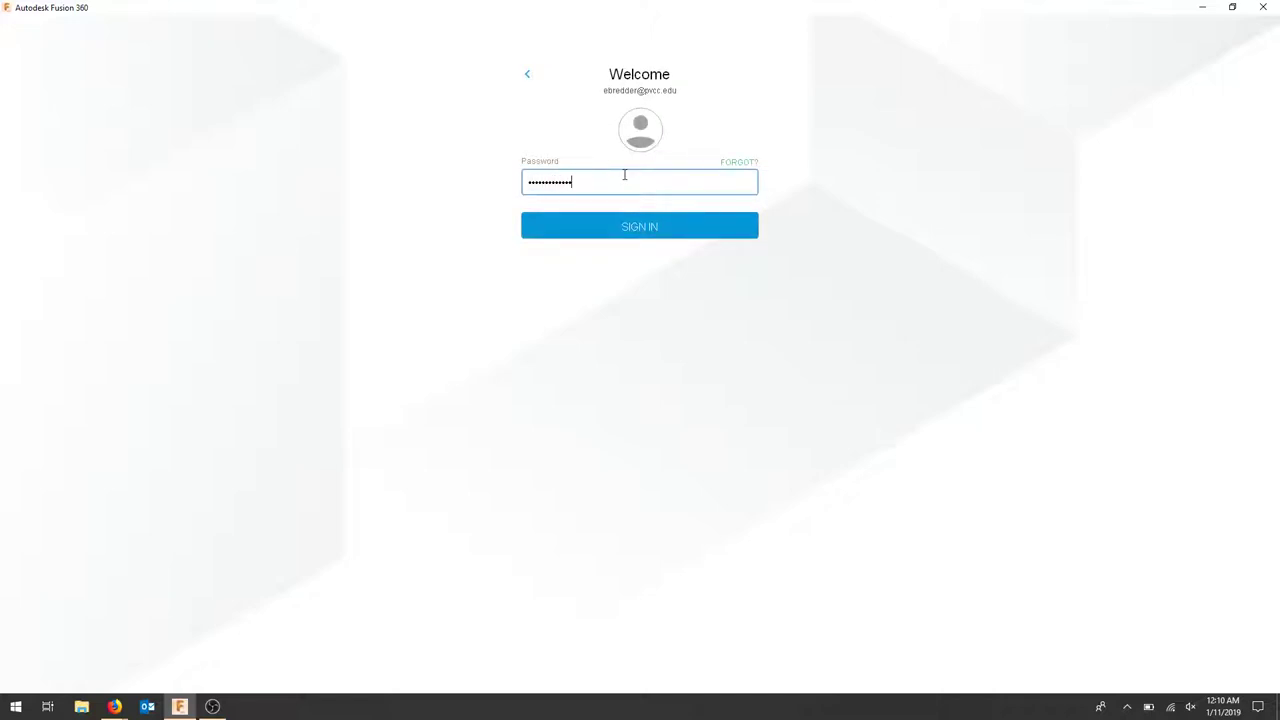
key("Return")
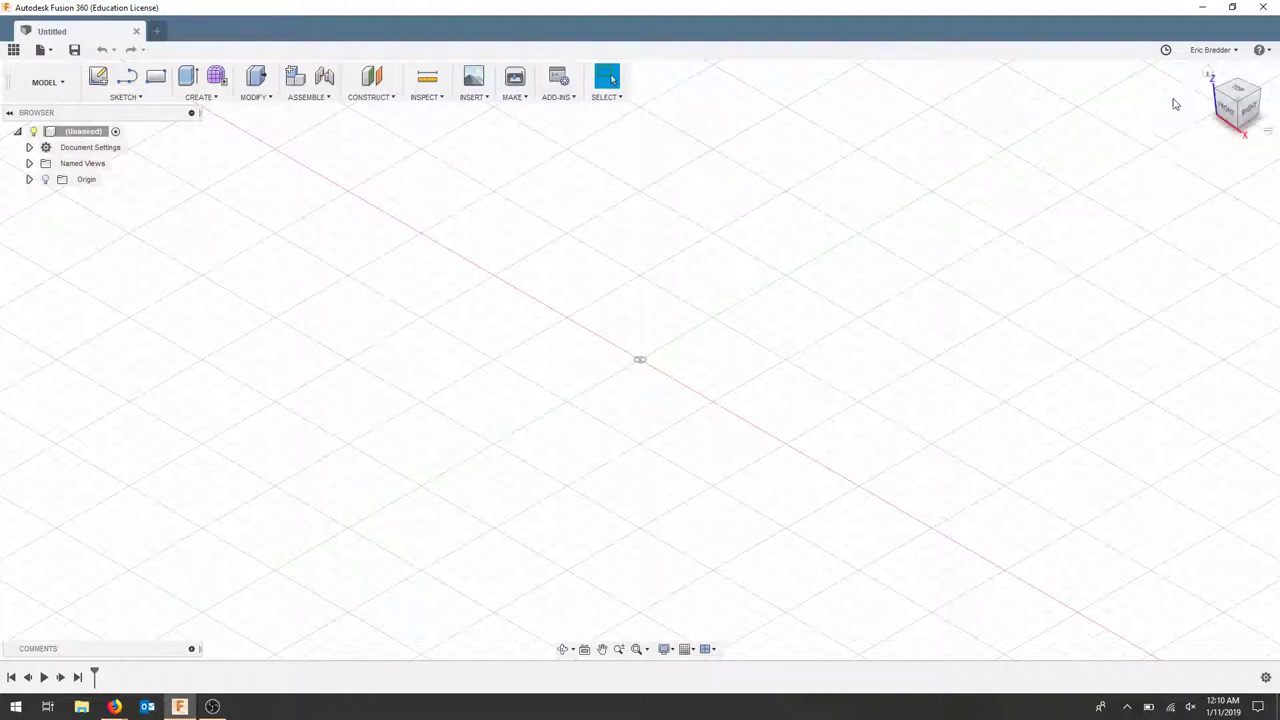
In Preferences > General, set Default modeling orientation to Z up
left_click(1208, 51)
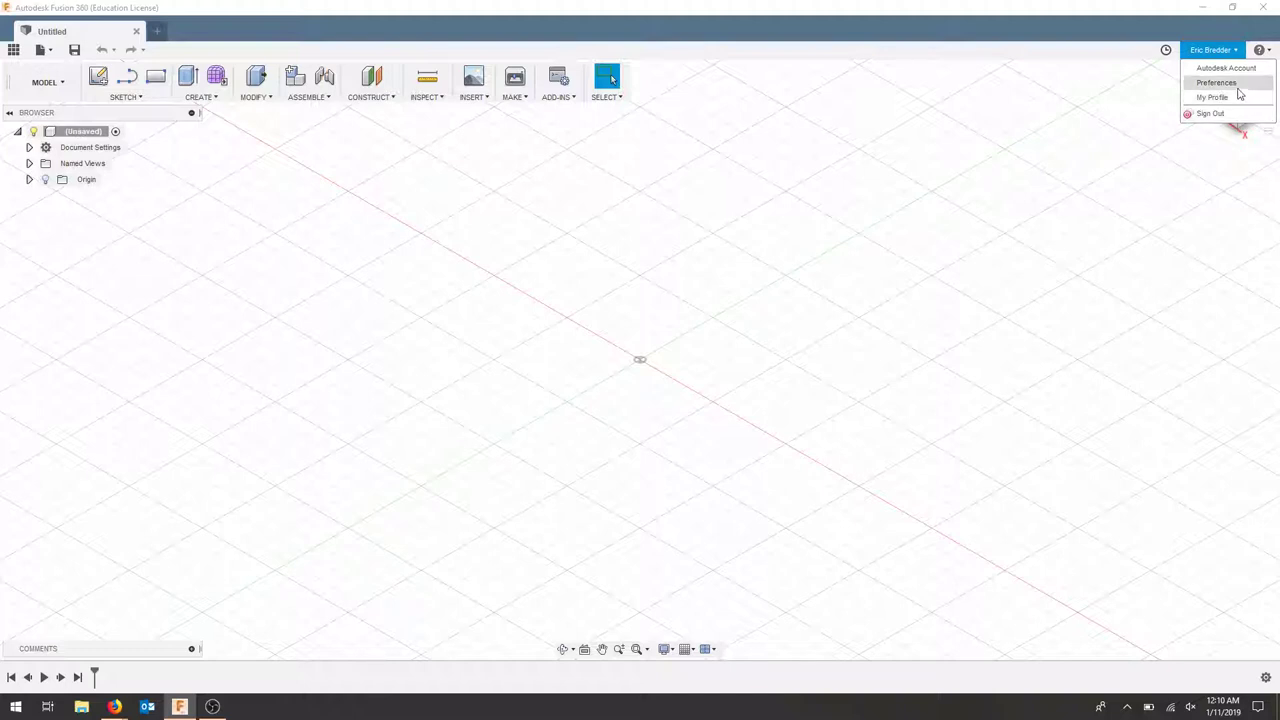
left_click(1224, 88)
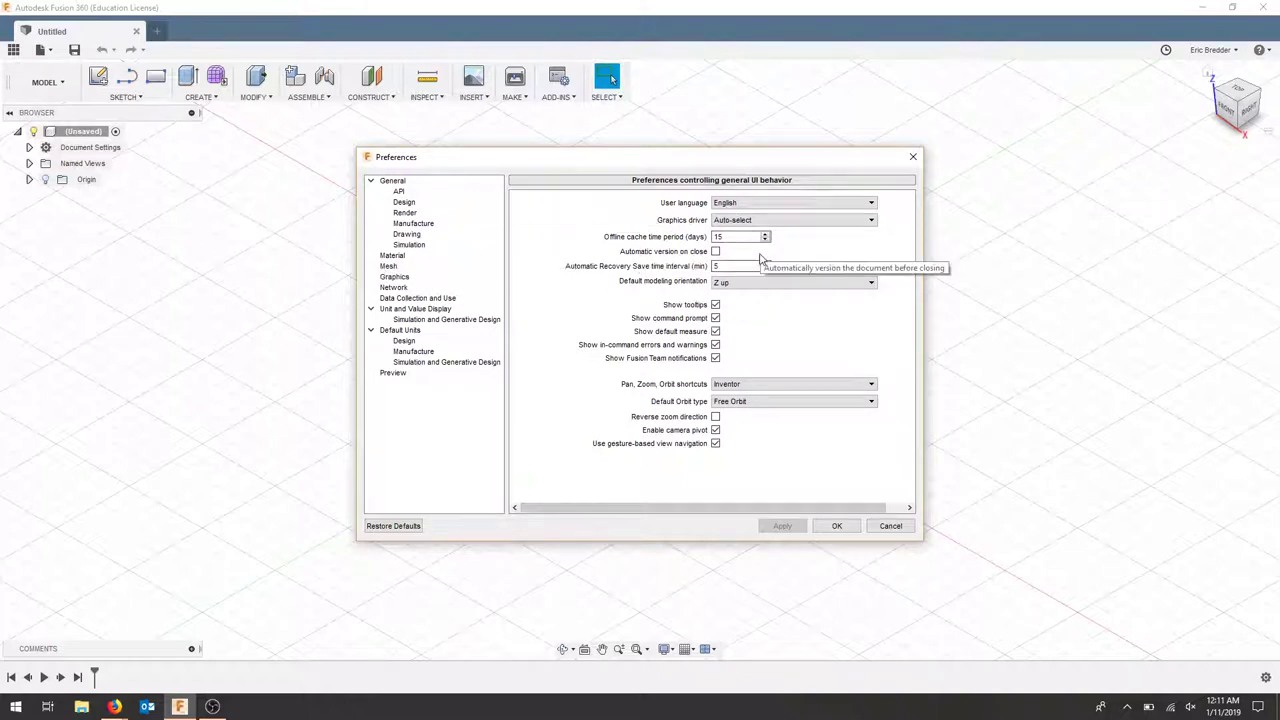
left_click(784, 283)
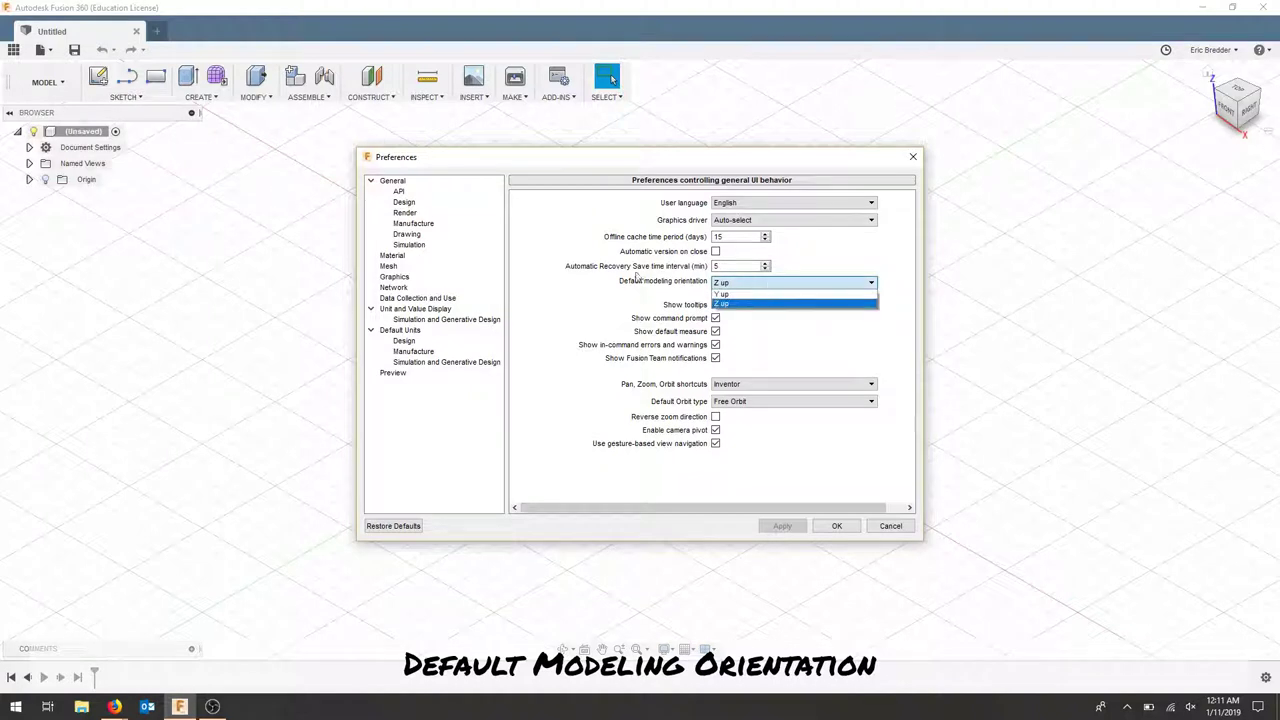
left_click(726, 304)
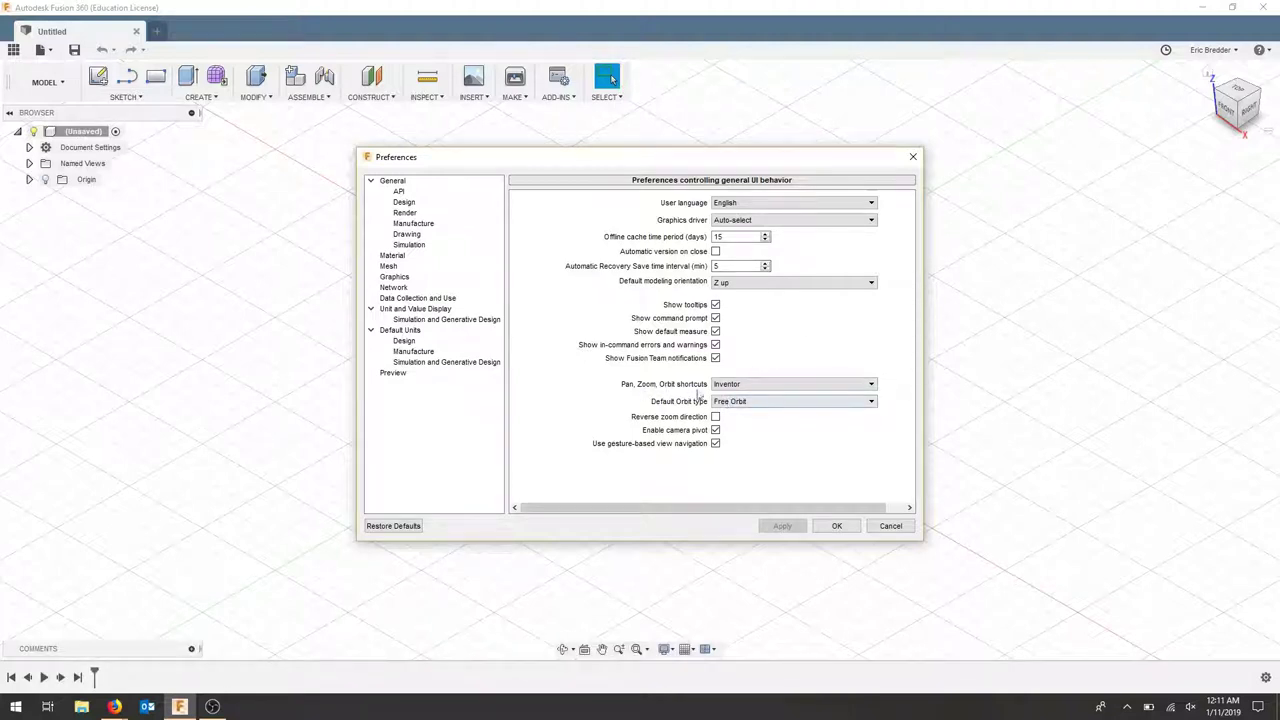
Keep Inventor as the Pan/Zoom/Orbit shortcuts and Free Orbit as the orbit type
left_click(787, 388)
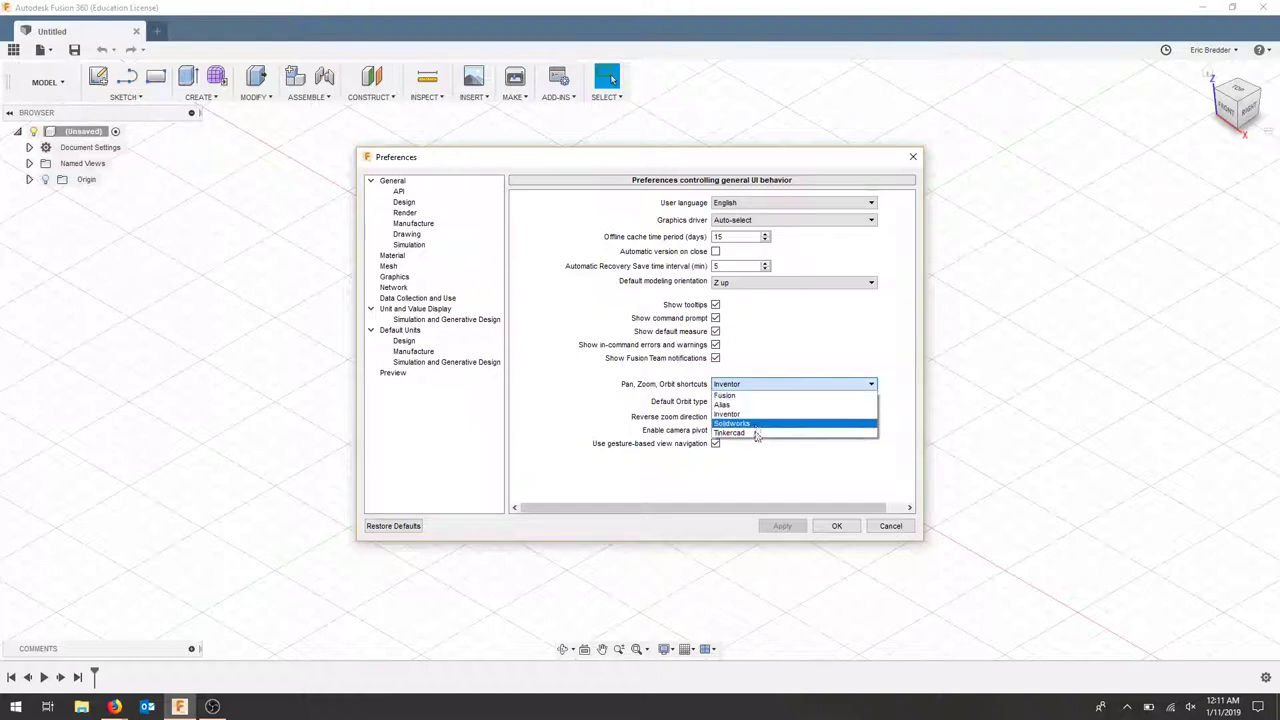
left_click(758, 413)
left_click(758, 404)
left_click(743, 423)
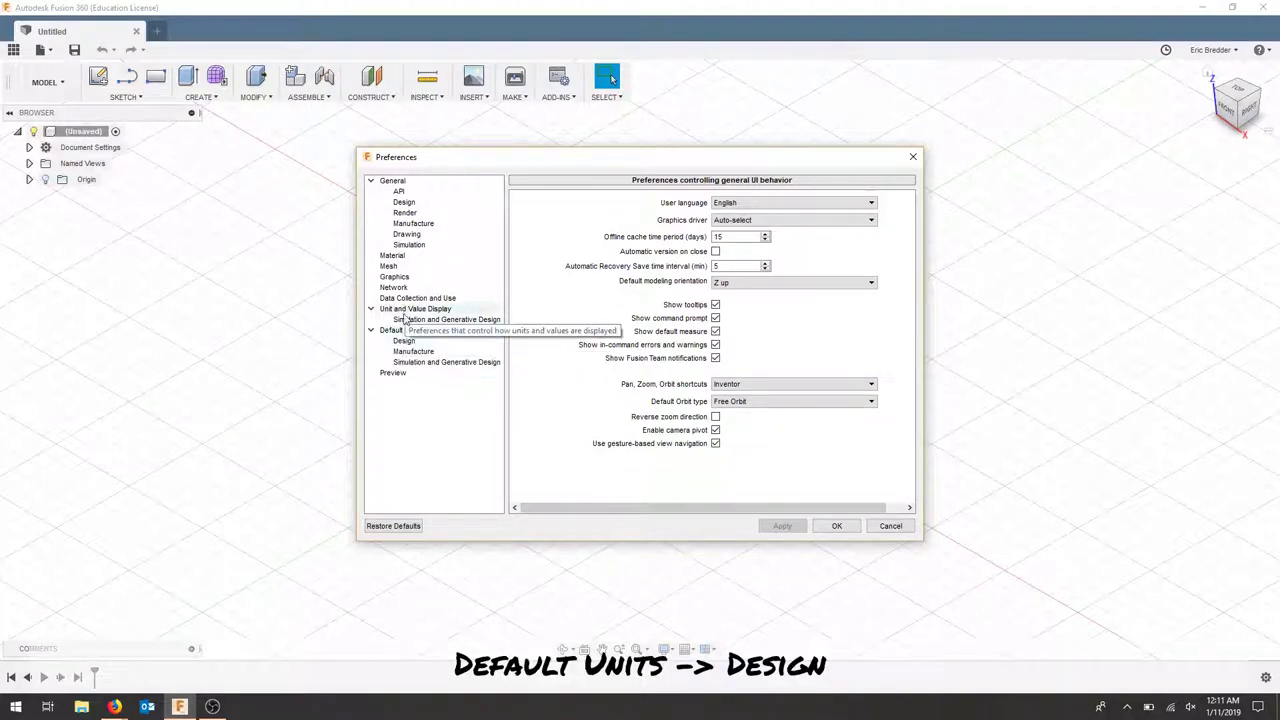
Set Design default units to mm, apply, check Manufacture units, and save preferences
left_click(422, 343)
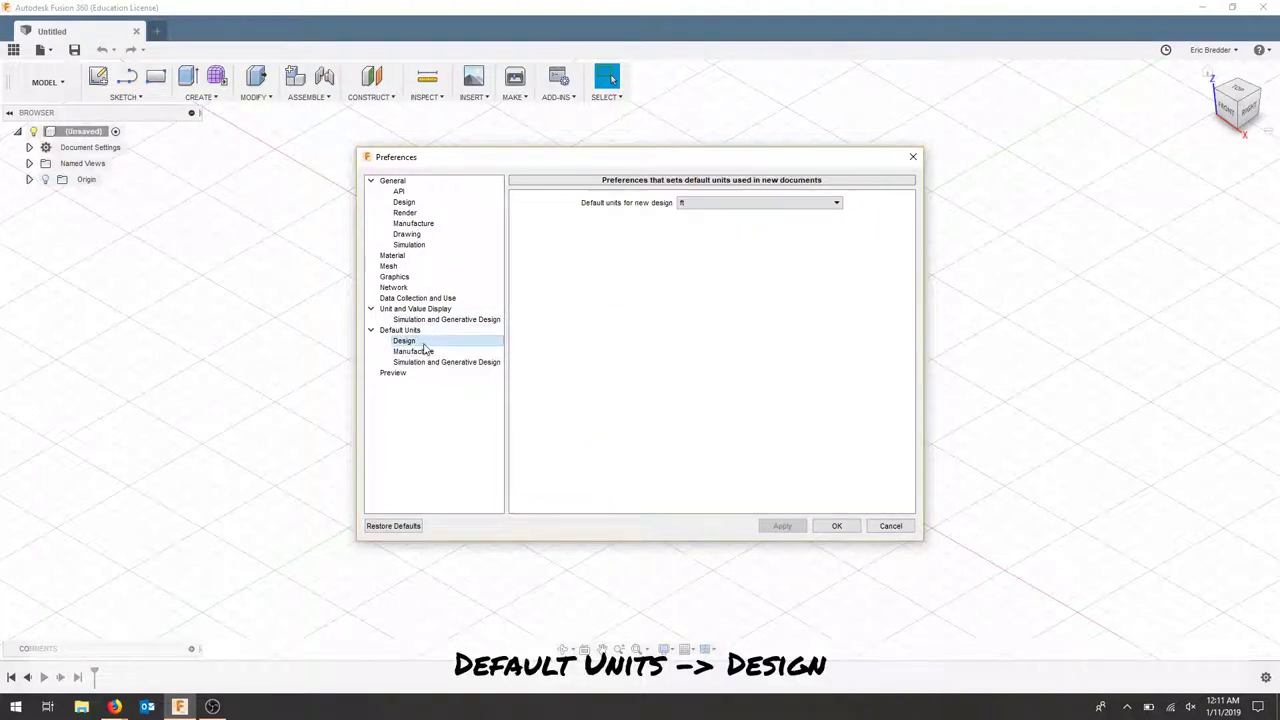
left_click(686, 203)
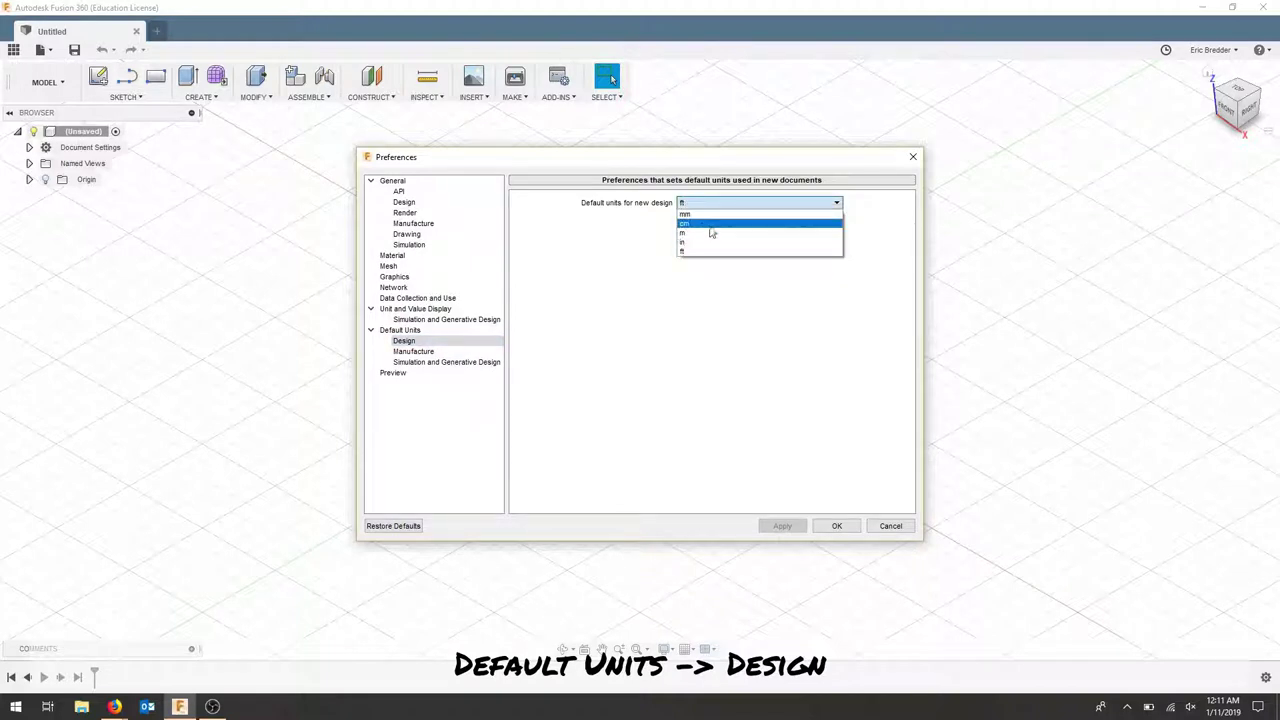
left_click(707, 215)
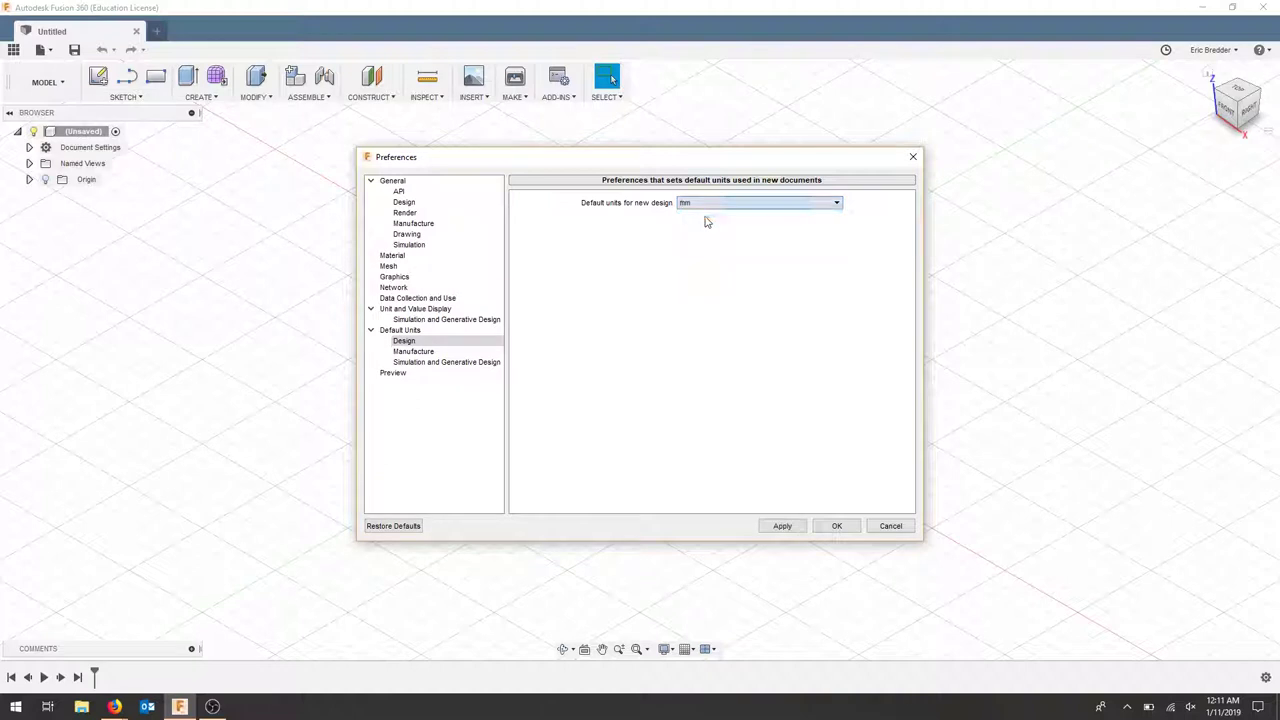
left_click(784, 525)
left_click(418, 352)
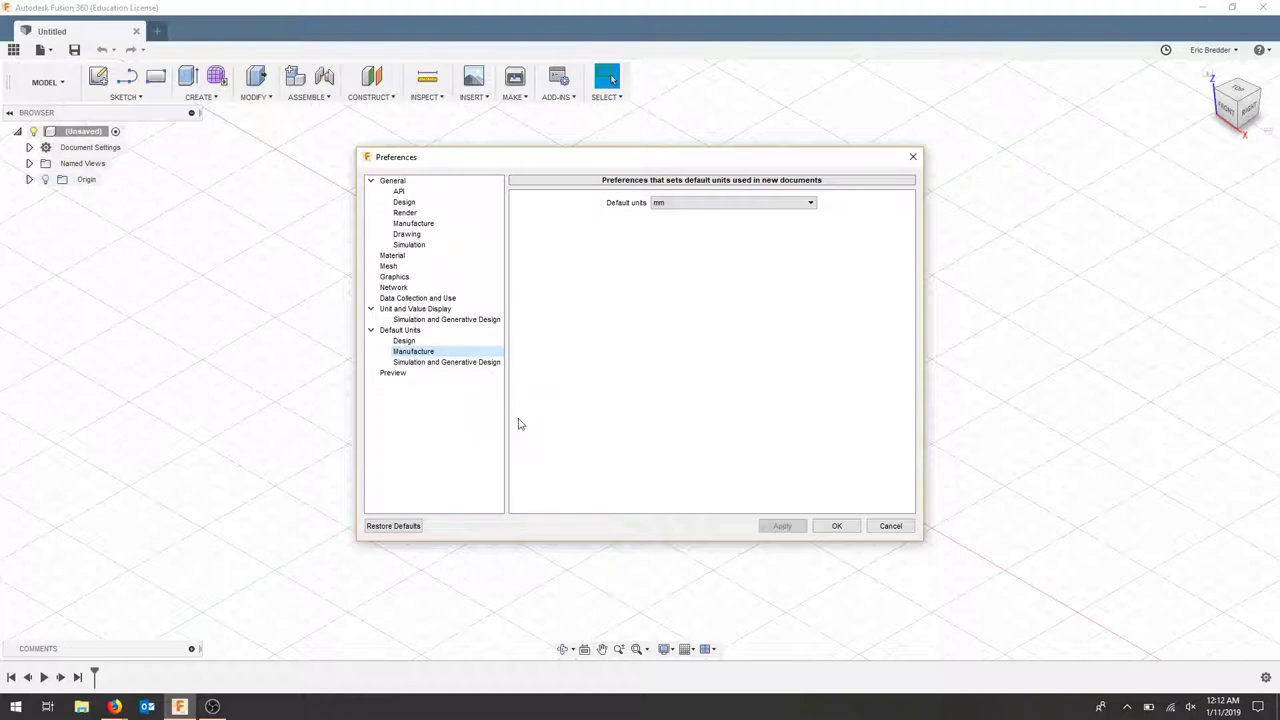
left_click(838, 527)
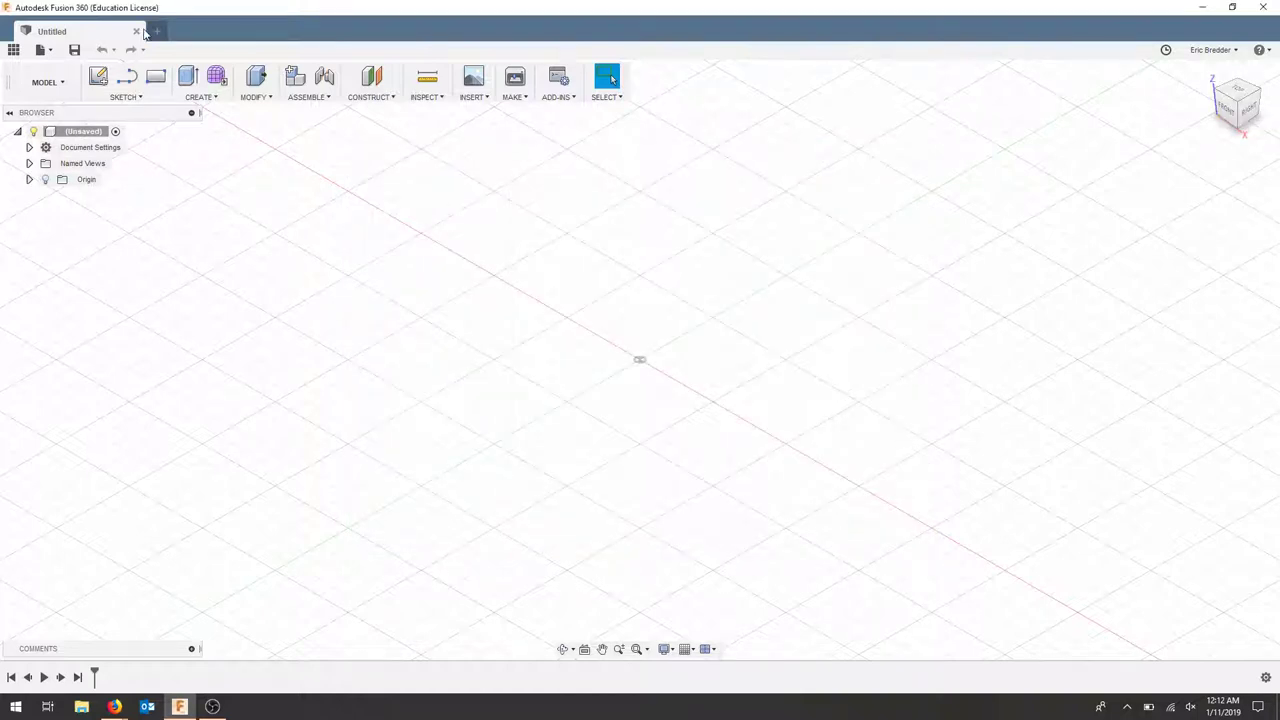
left_click(137, 32)
left_click(1212, 50)
left_click(1200, 94)
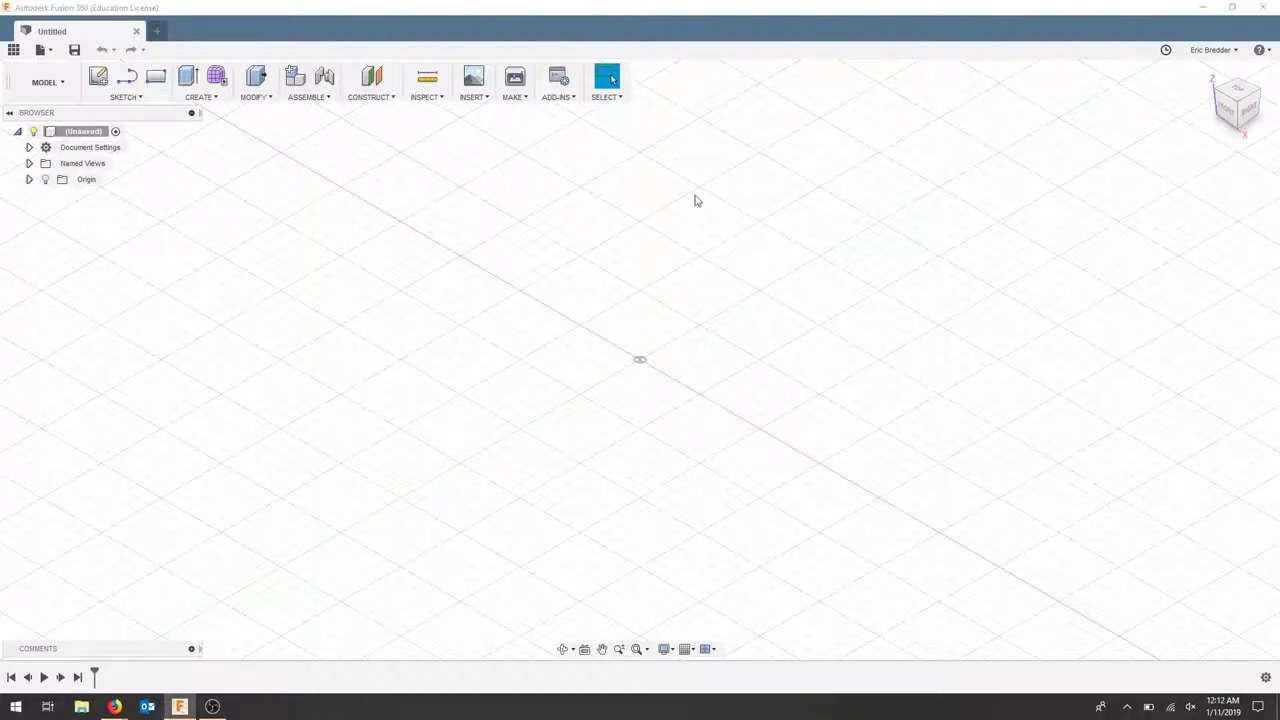
left_click(424, 341)
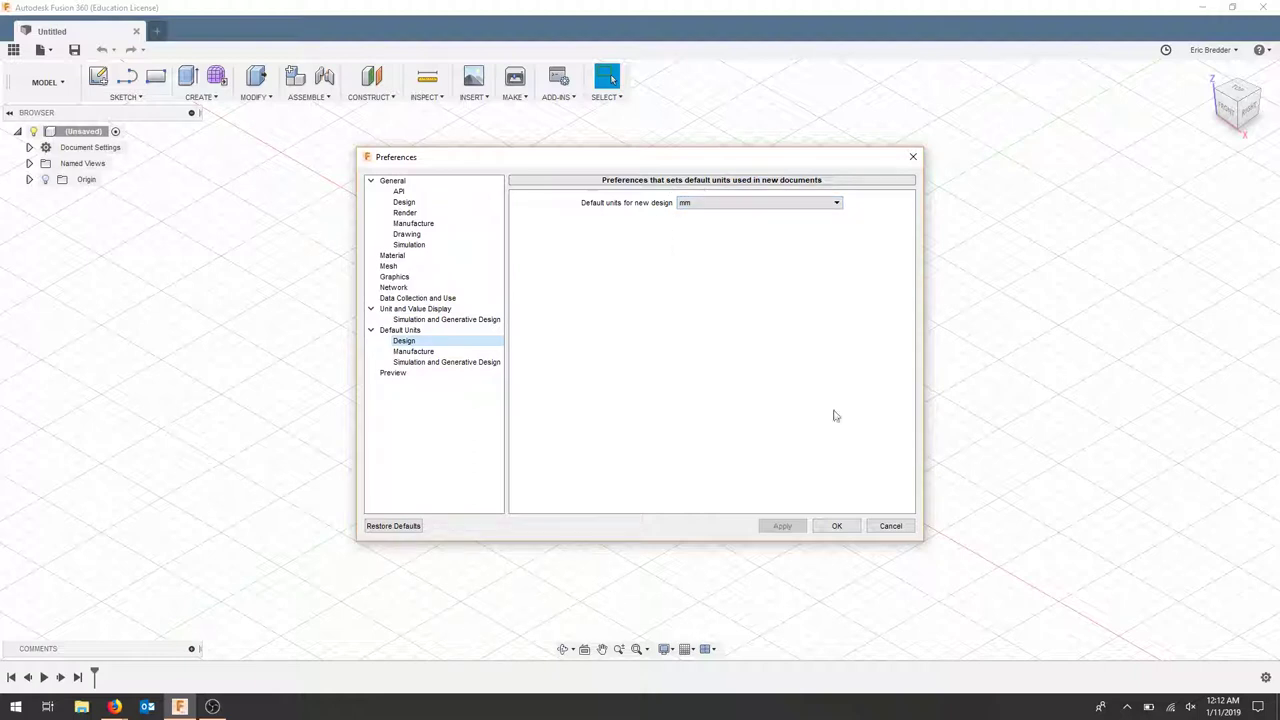
left_click(837, 526)
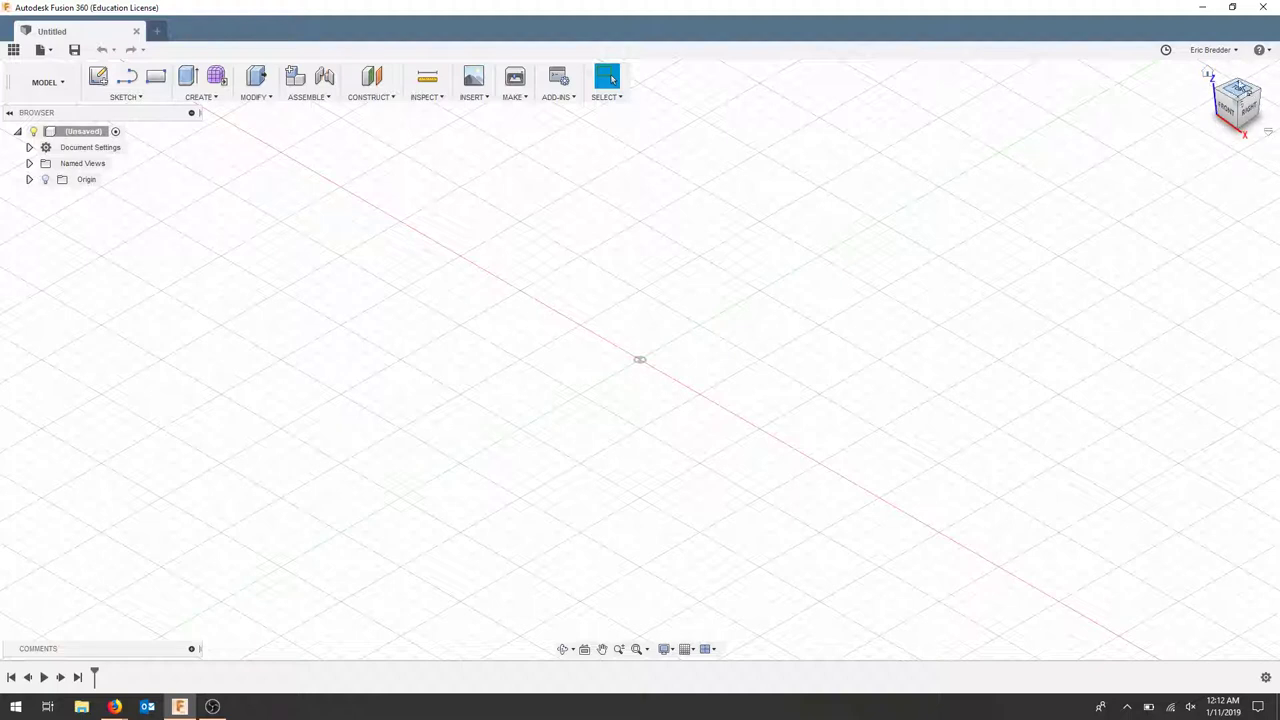
right_click(1227, 114)
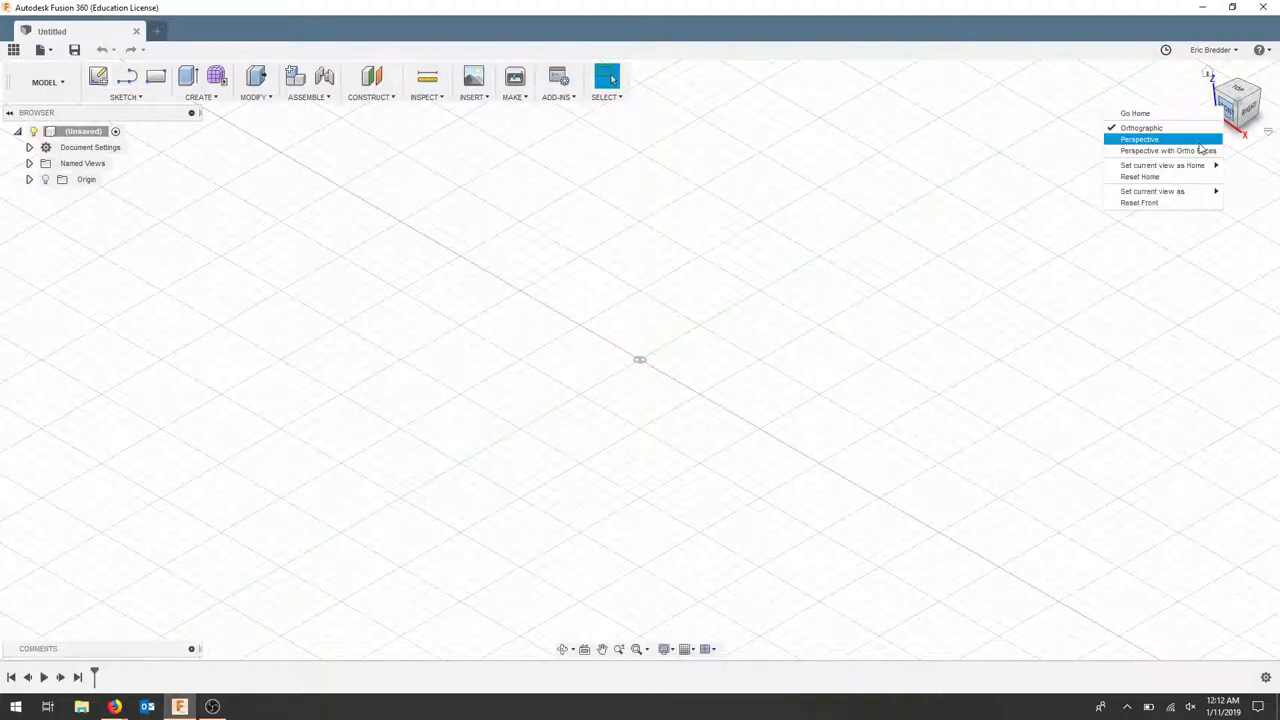
mouse_move(1181, 194)
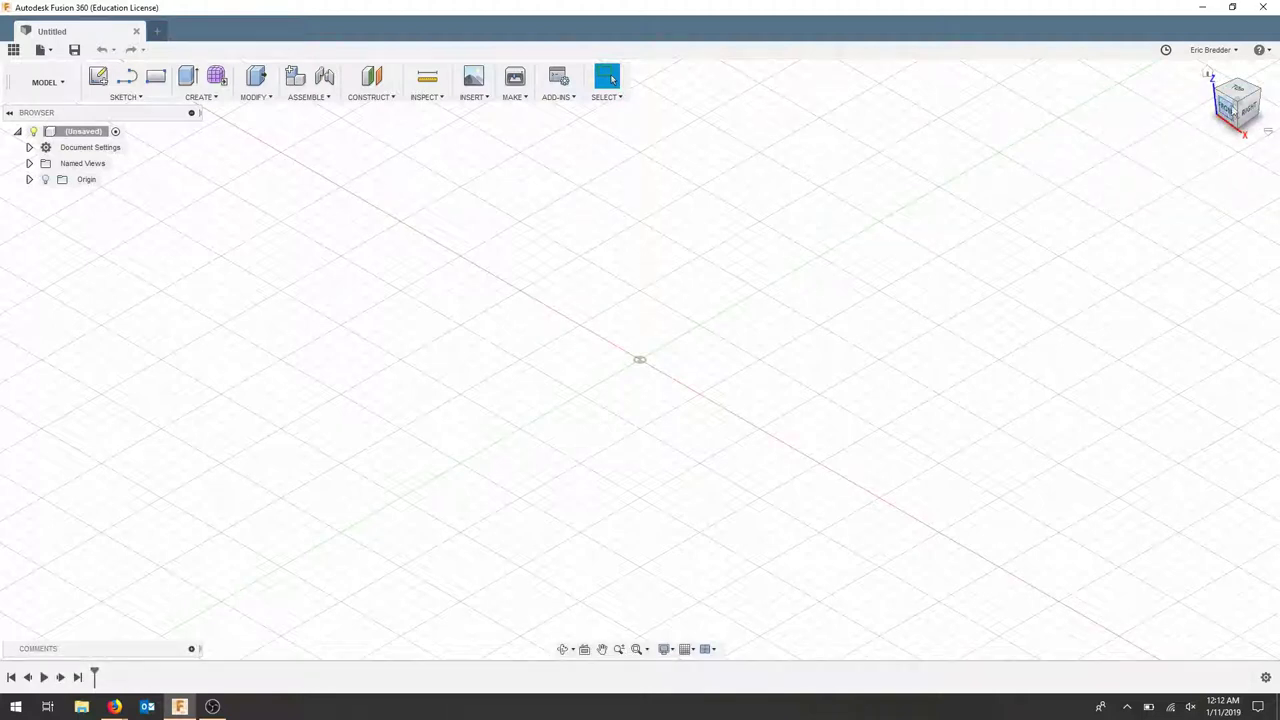
right_click(1230, 106)
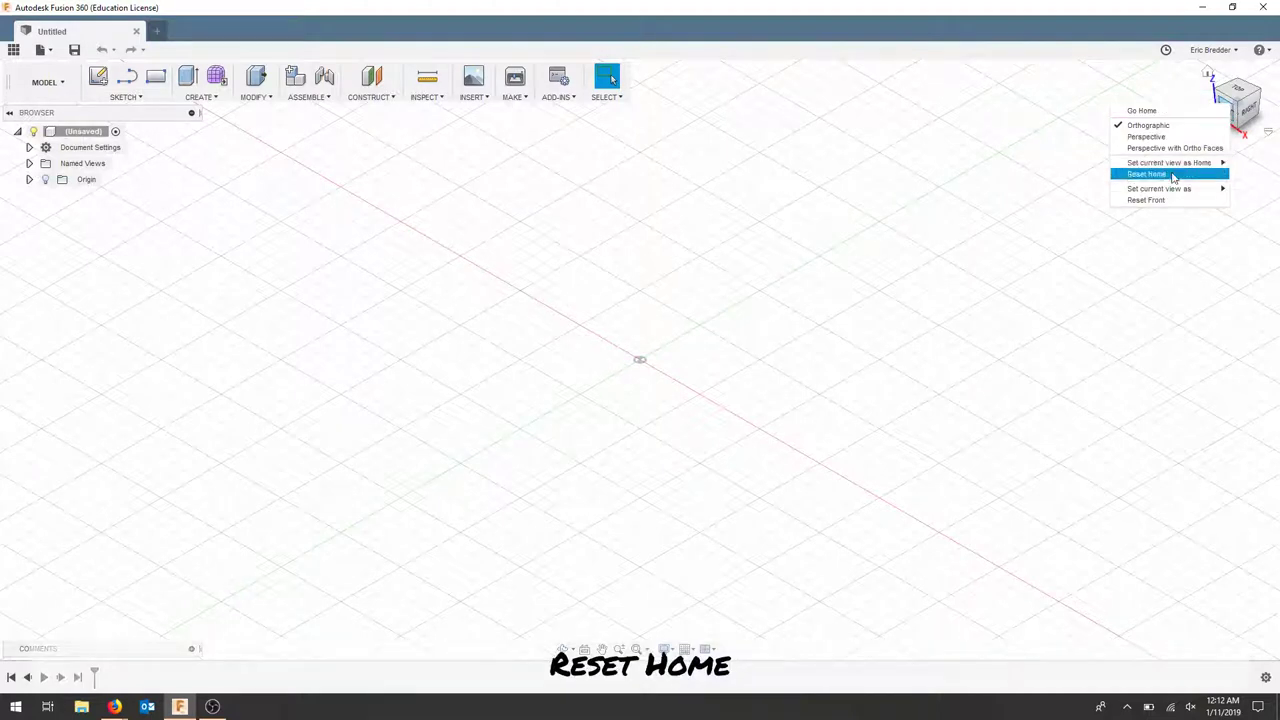
mouse_move(1190, 166)
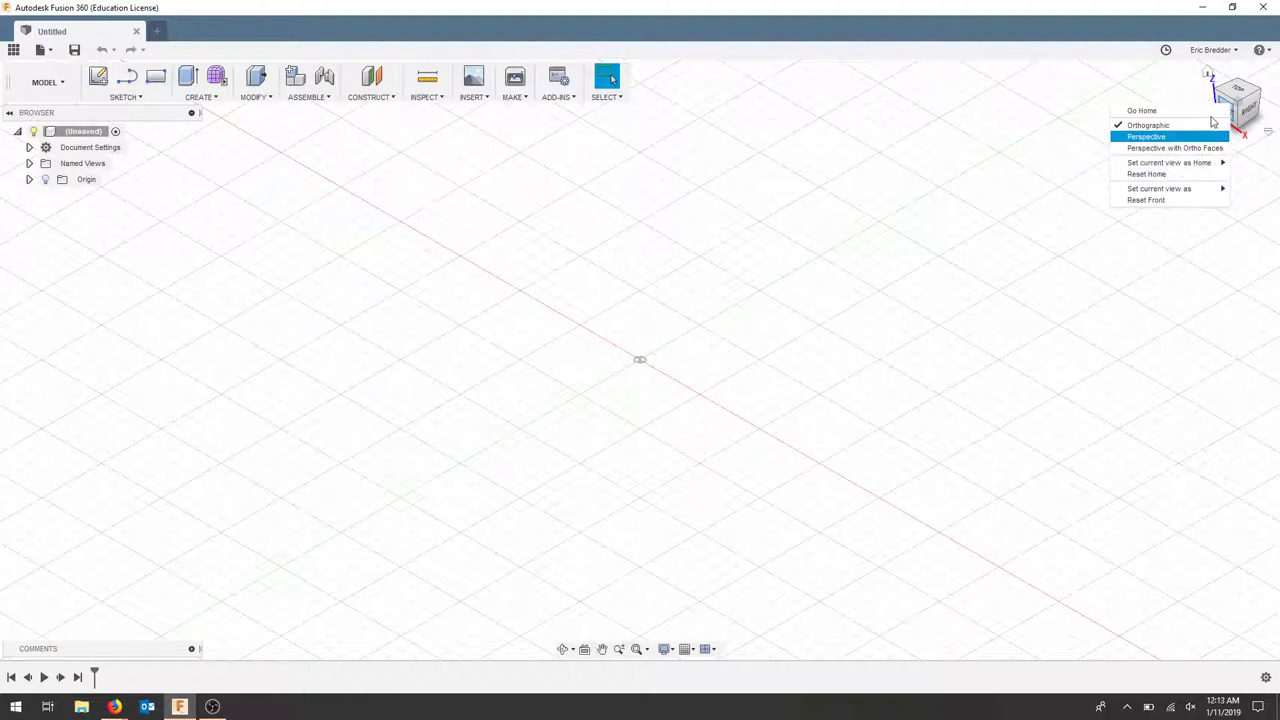
left_click(1157, 96)
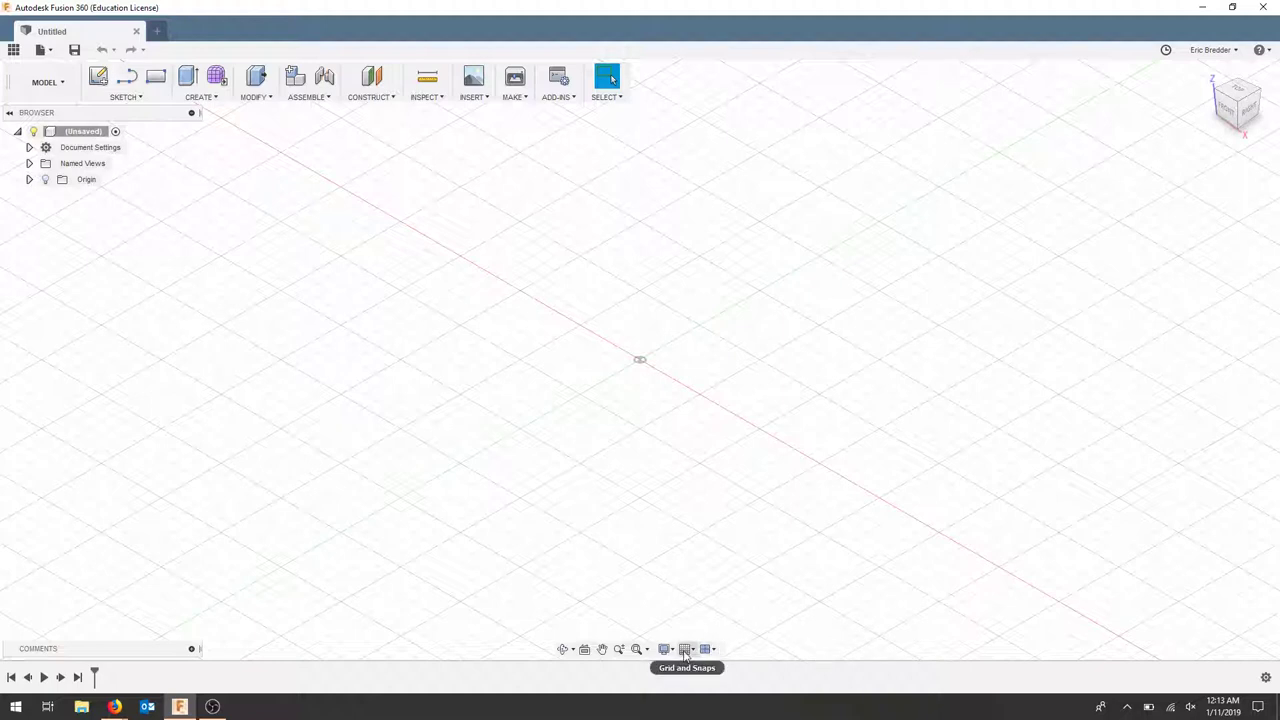
Uncheck Snap to Grid in the Grid and Snaps menu, leaving the grid displayed
left_click(689, 651)
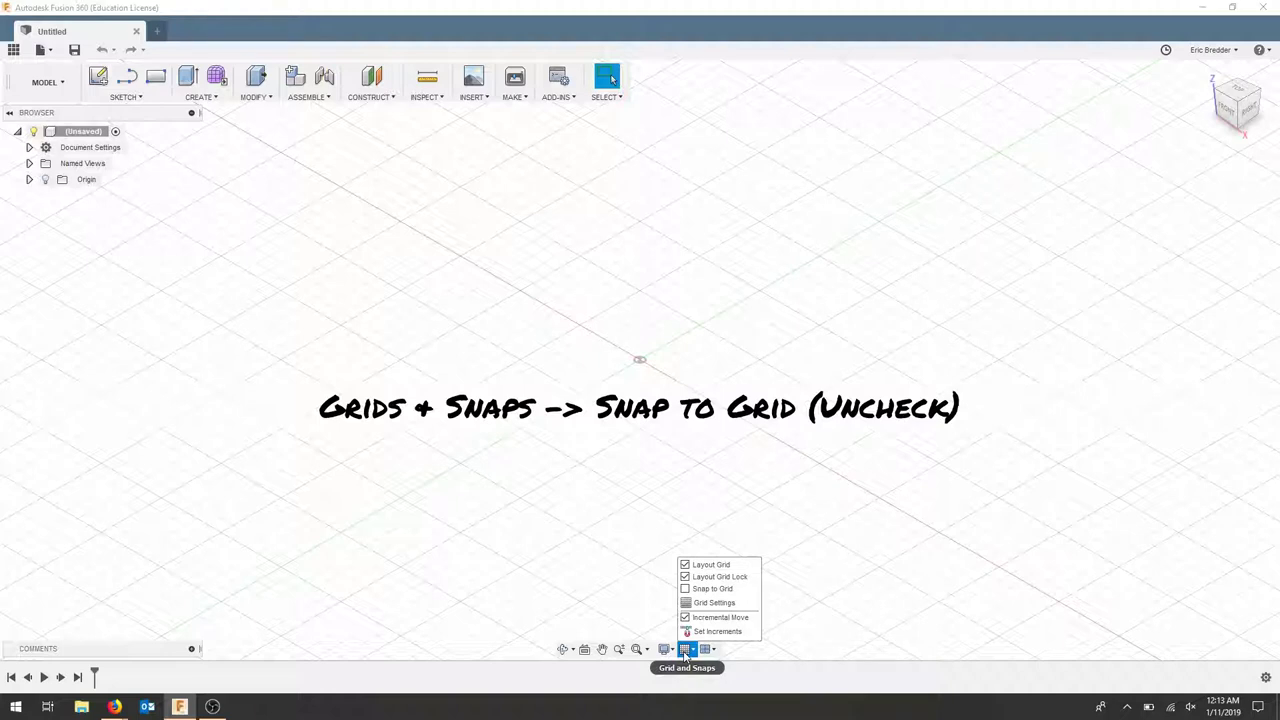
left_click(702, 592)
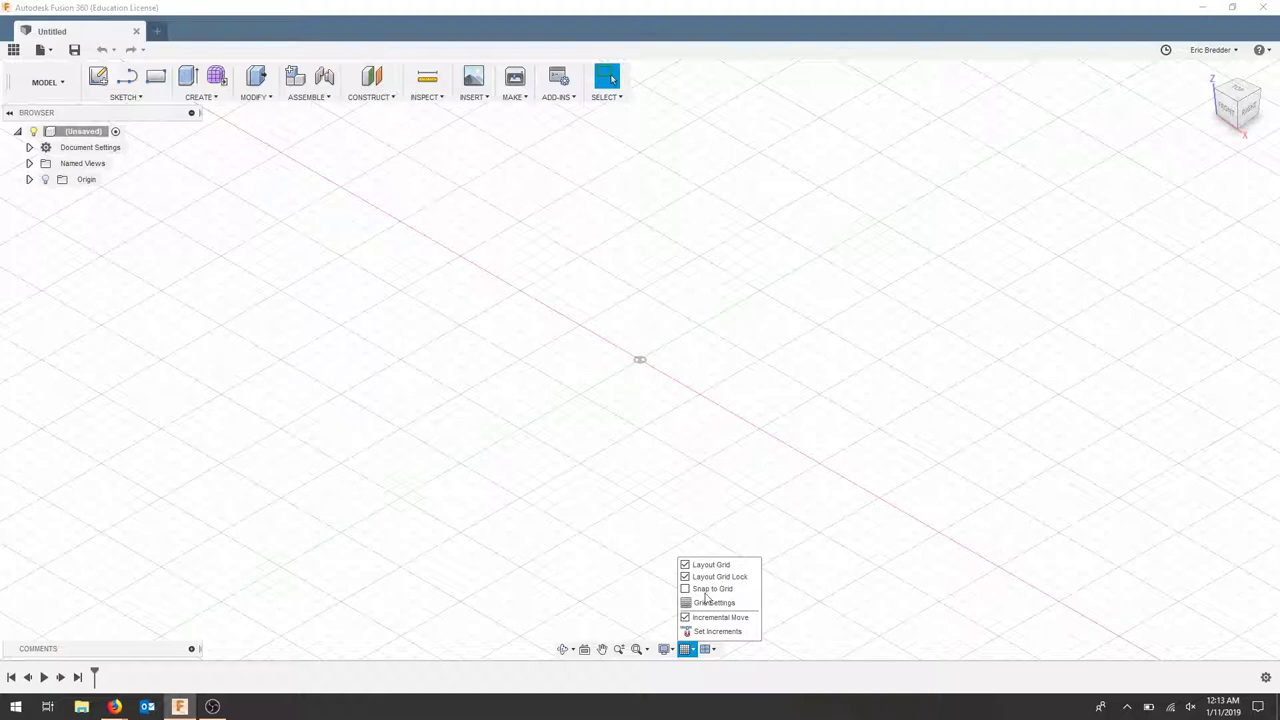
left_click(736, 660)
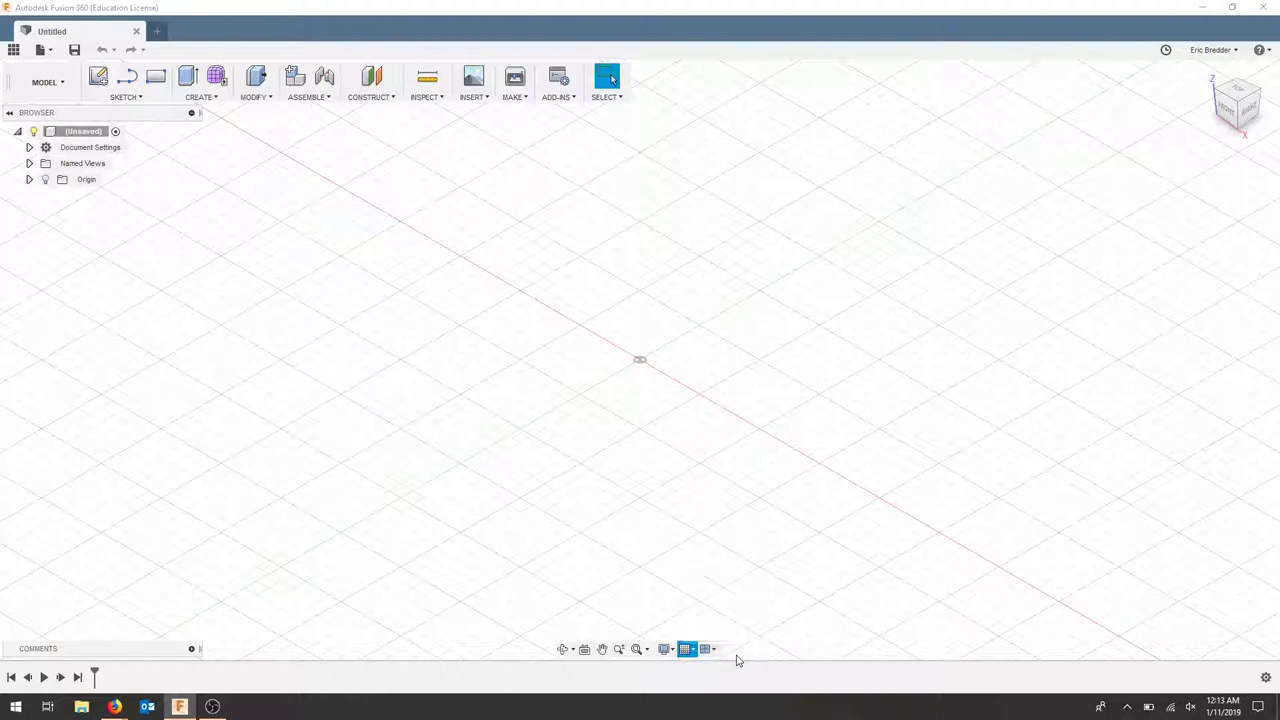